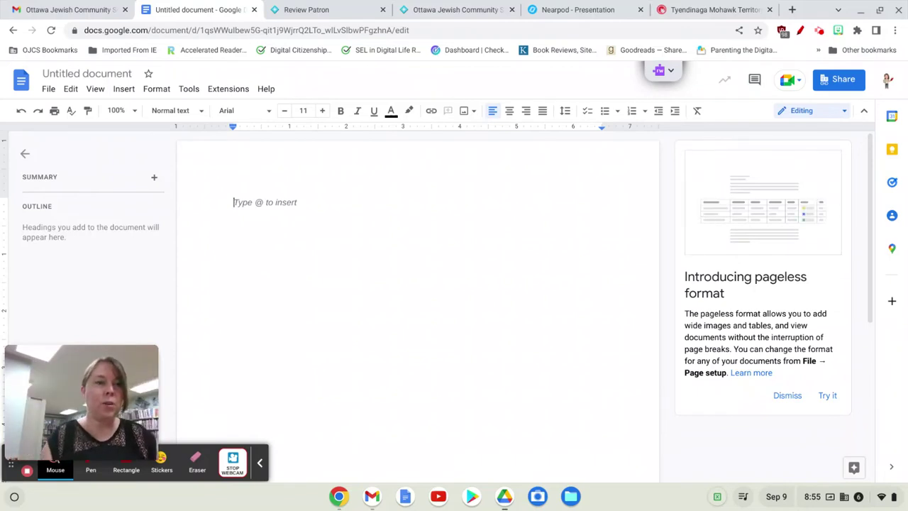
Open the Citations panel from the Tools menu, keeping MLA (8th ed.) style.
click(188, 90)
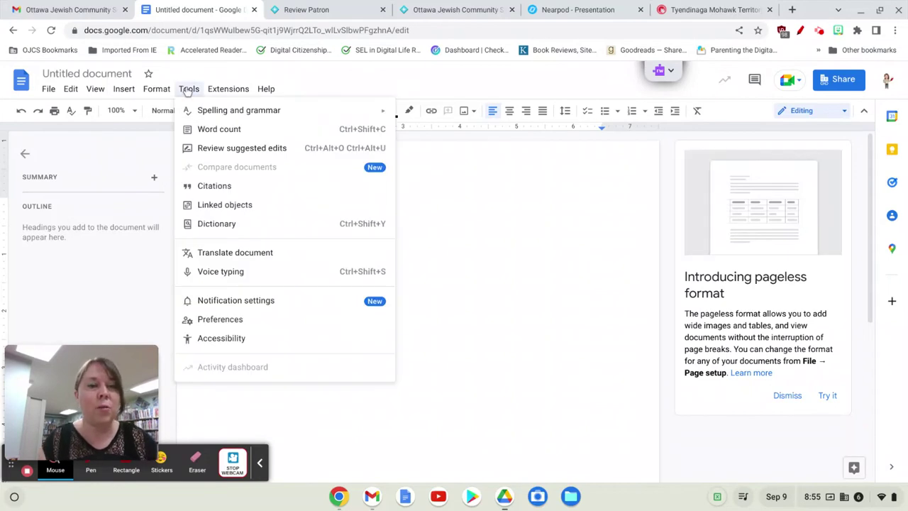
click(212, 187)
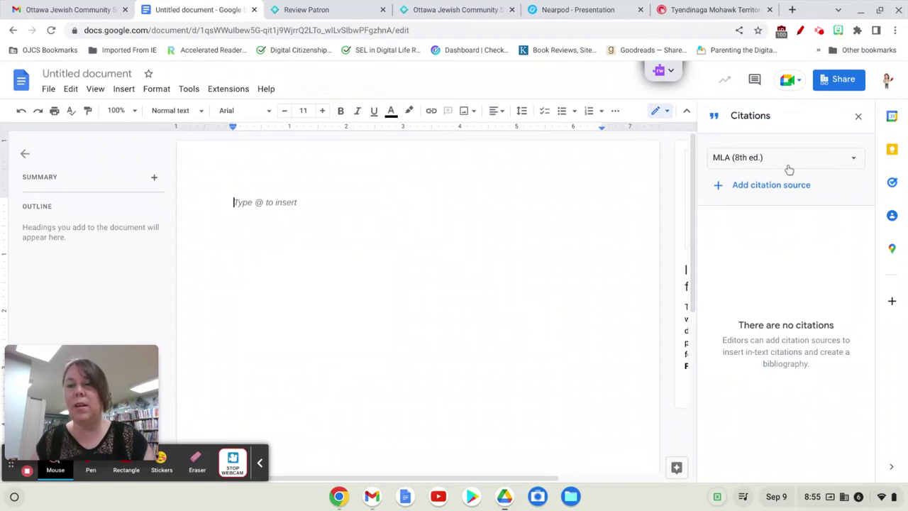
click(720, 187)
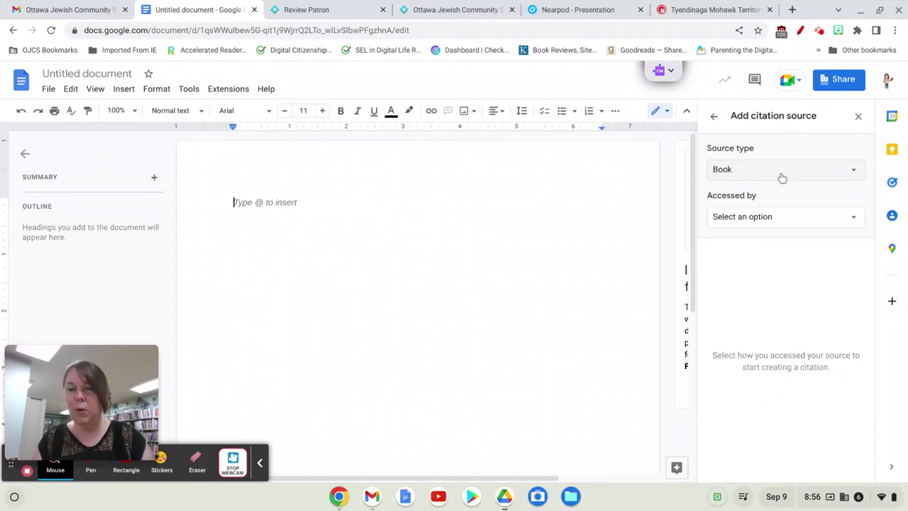
click(770, 218)
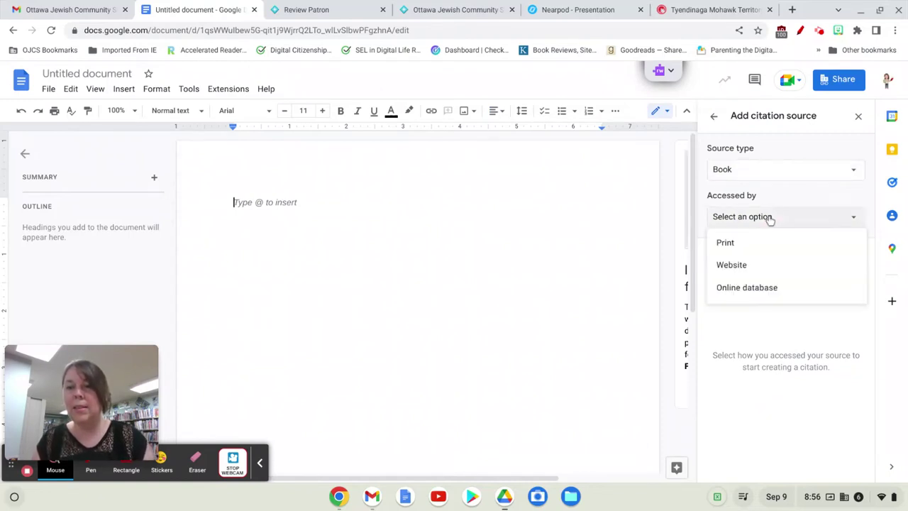
click(732, 244)
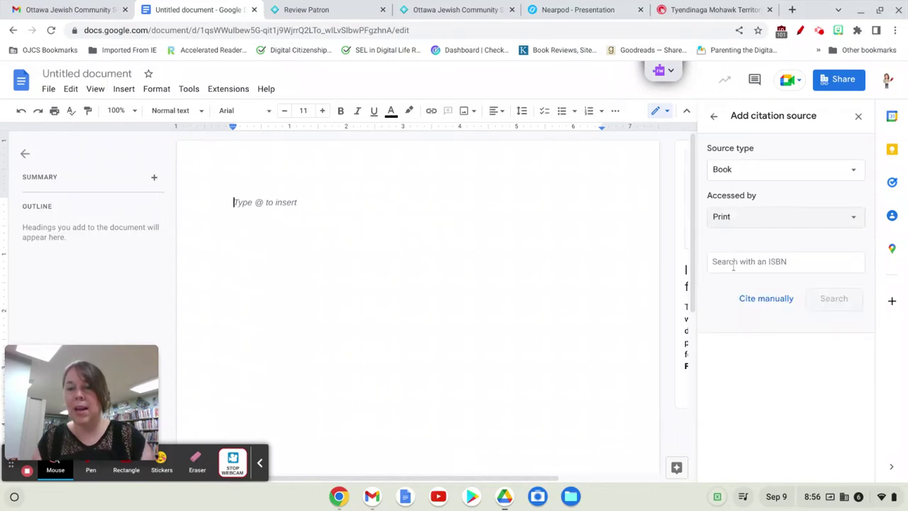
click(733, 266)
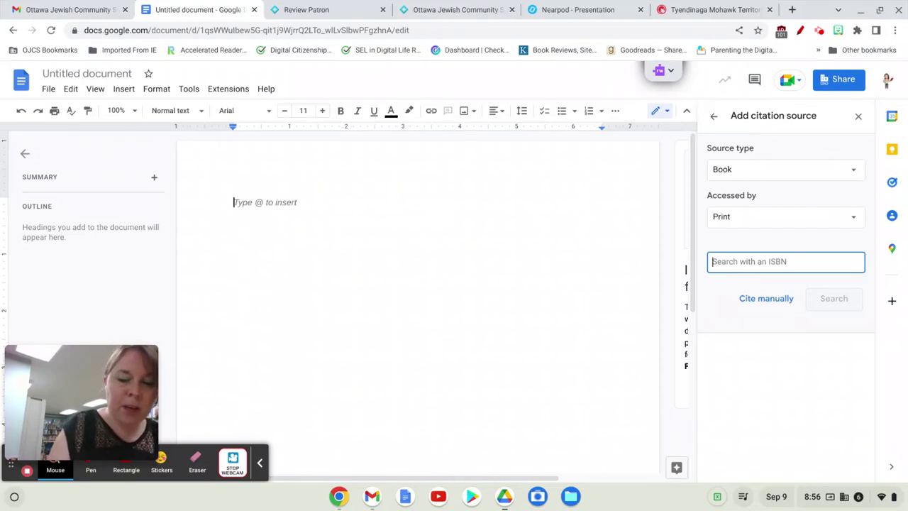
text(978)
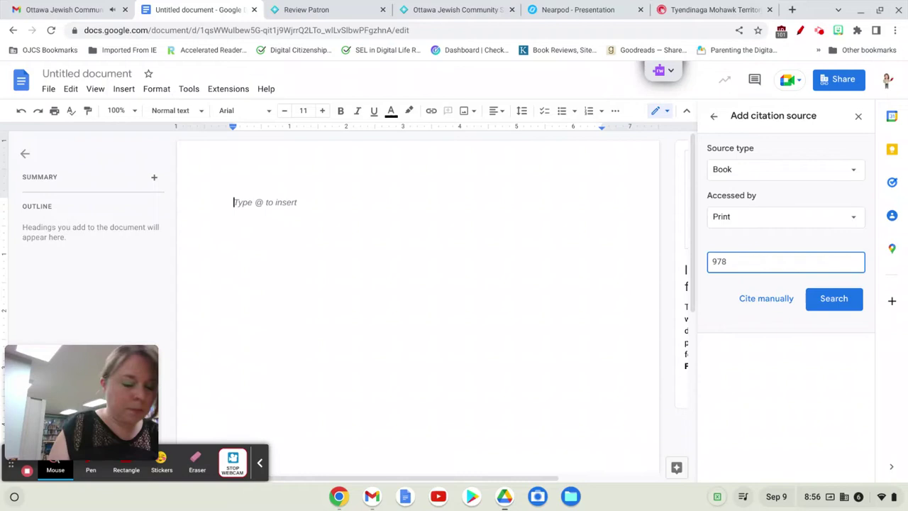
text(1773)
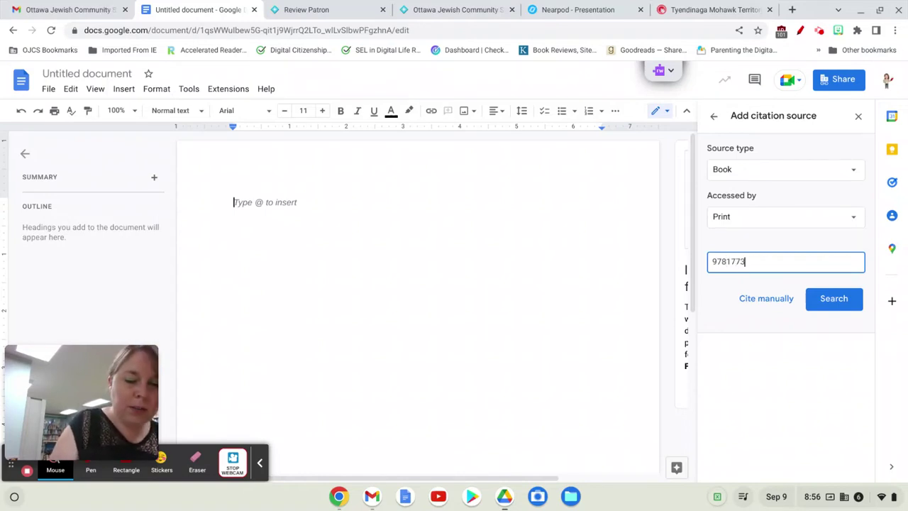
text(08)
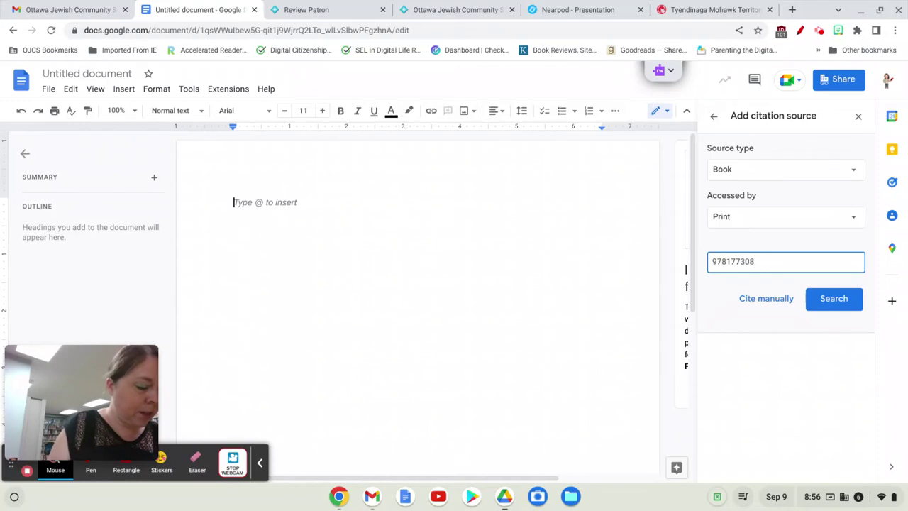
text(12)
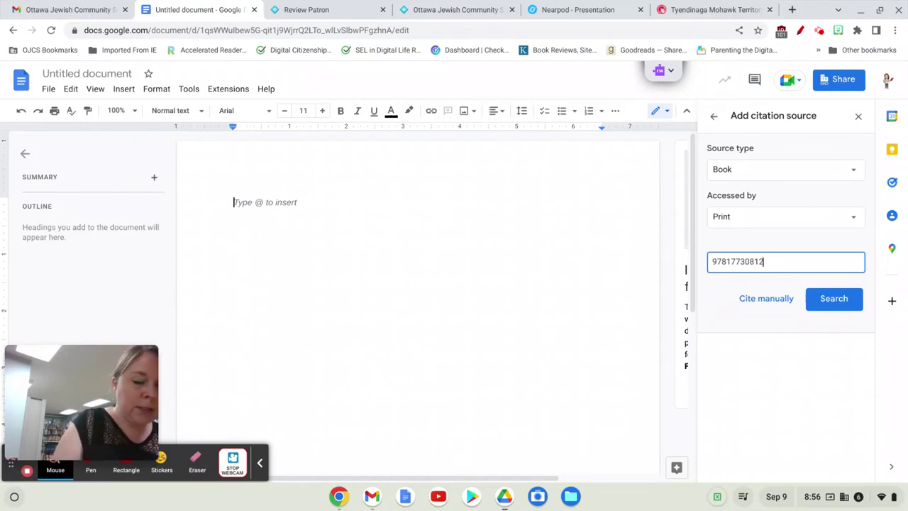
text(81)
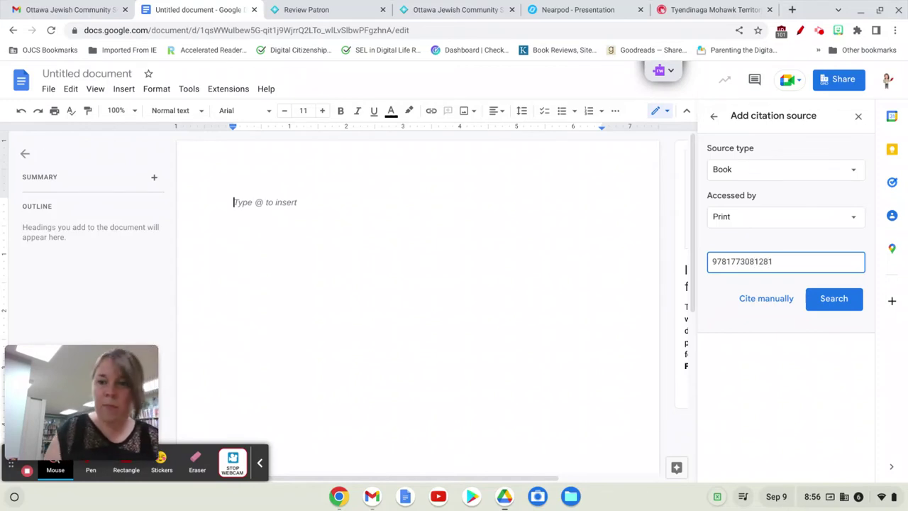
Look up the ISBN and save Mohawk Community (Saunders Book Company, 2017) as a source.
click(831, 297)
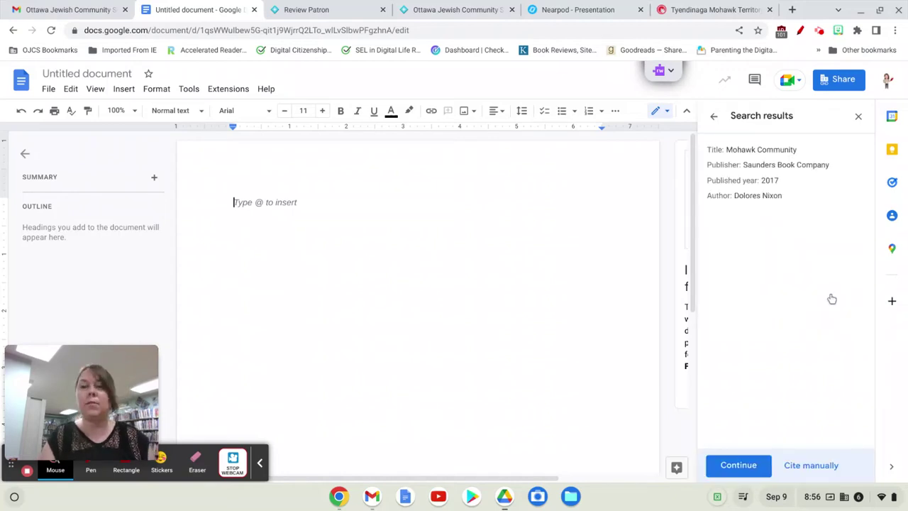
click(744, 466)
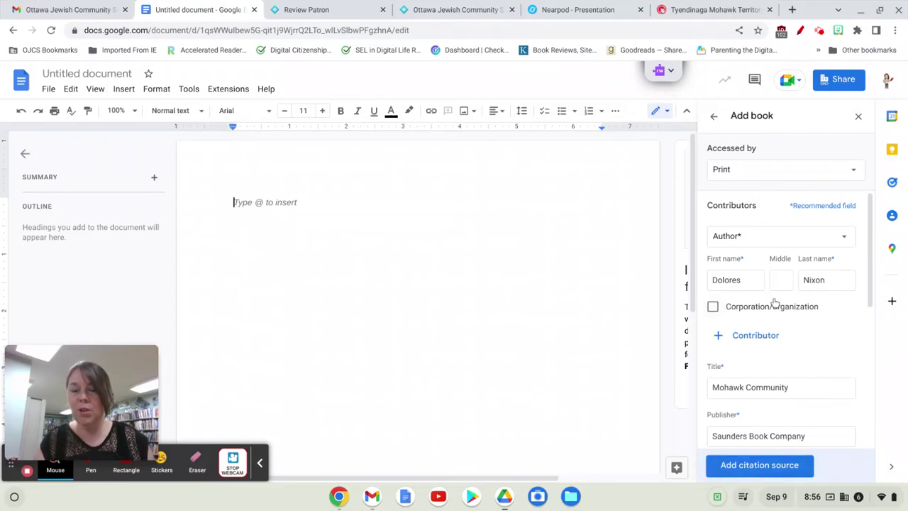
scroll(775, 304, down, 5)
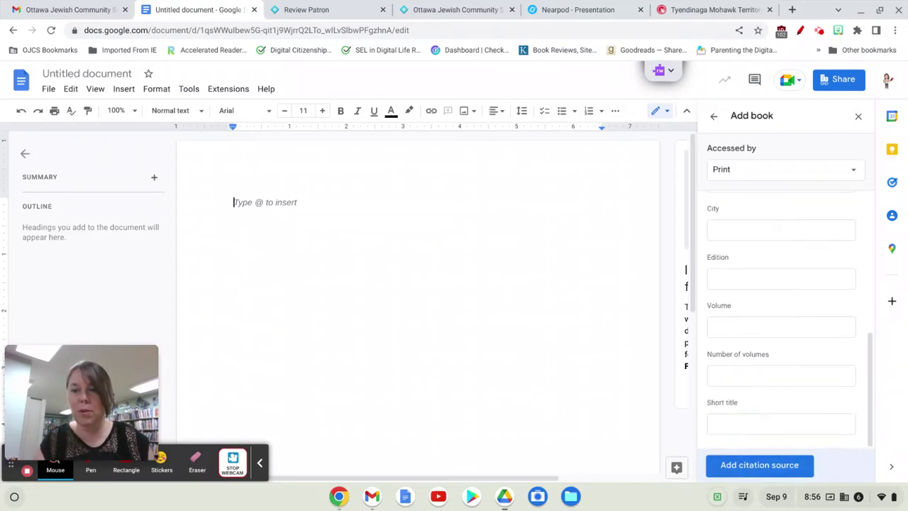
click(751, 467)
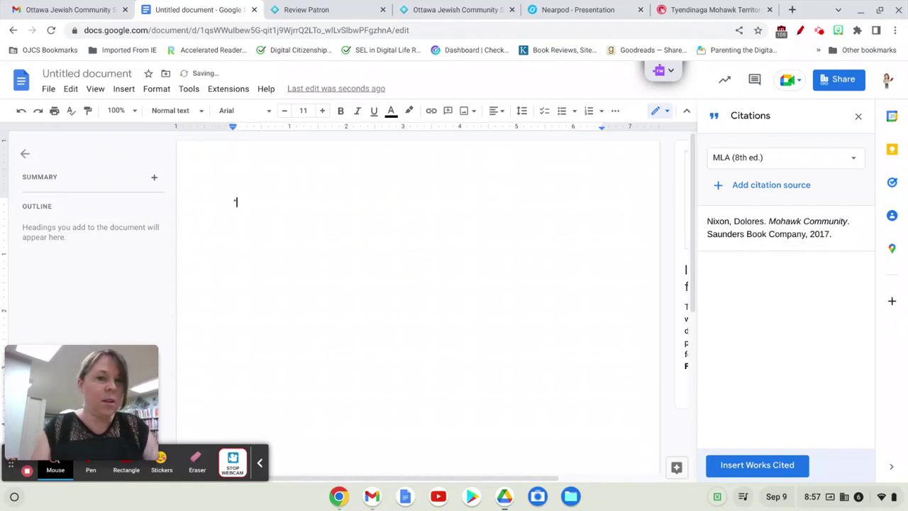
Finish the quote about 42,000 Mohawks and cite it as (Nixon 7).
text(Today ther)
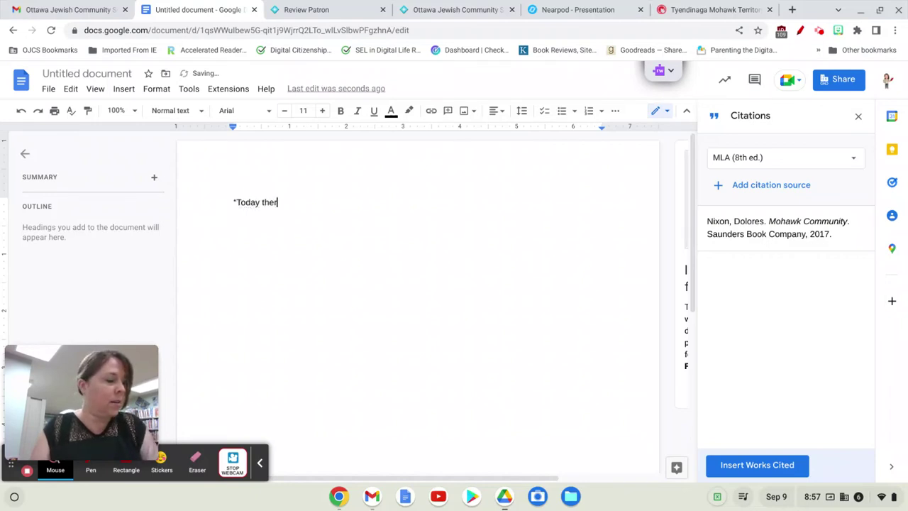
text(e are more than )
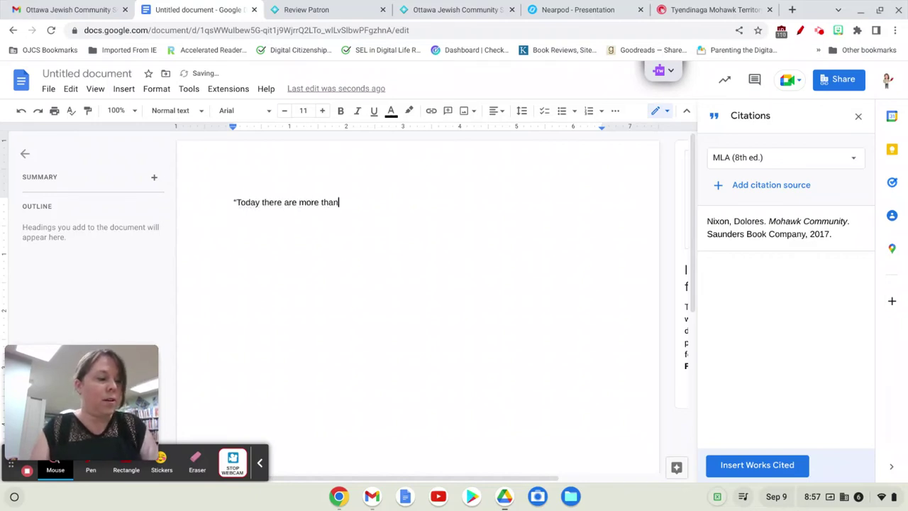
text(42)
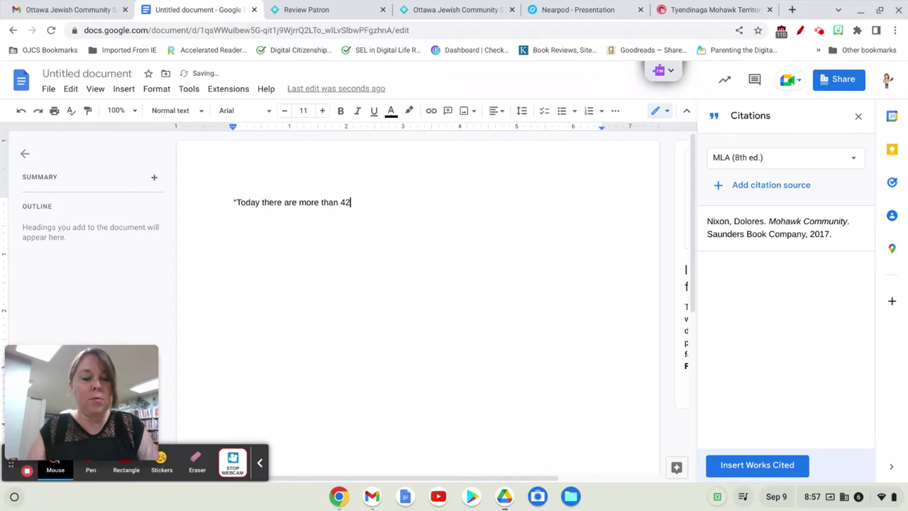
text(,000)
text( Mohawks)
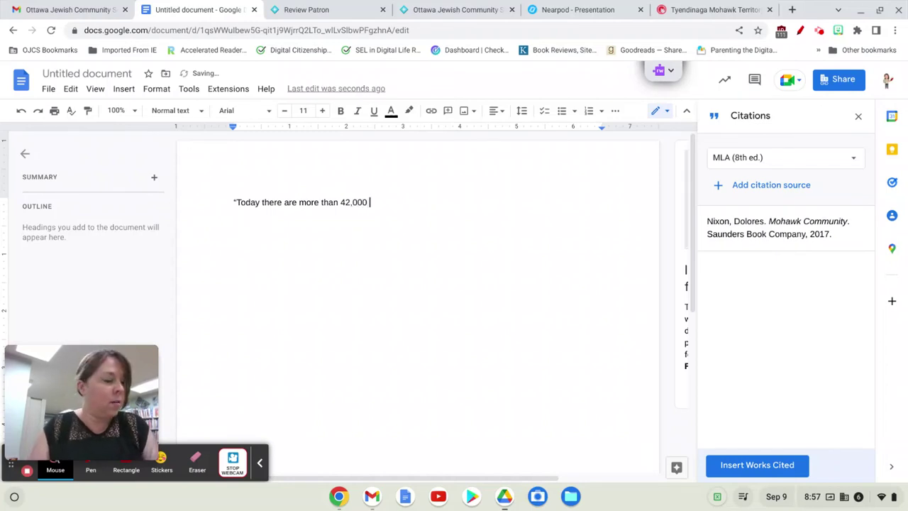
text( in)
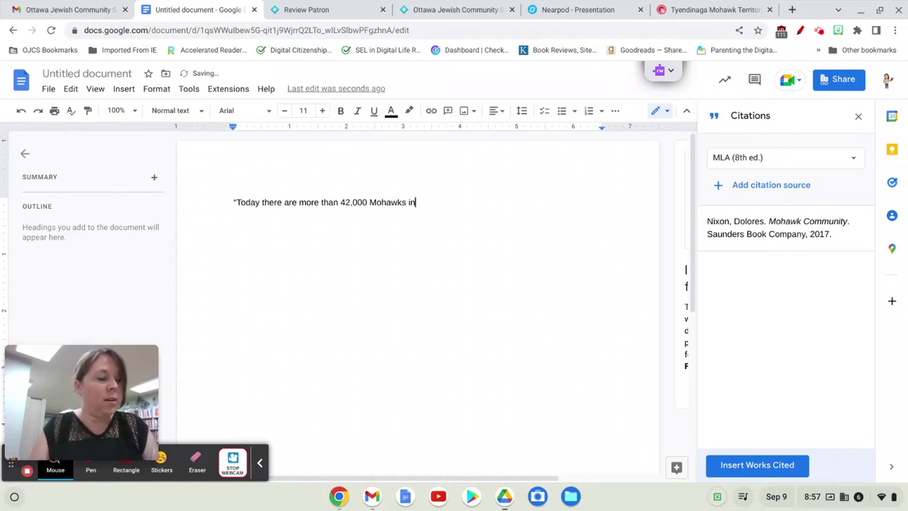
text( eight co)
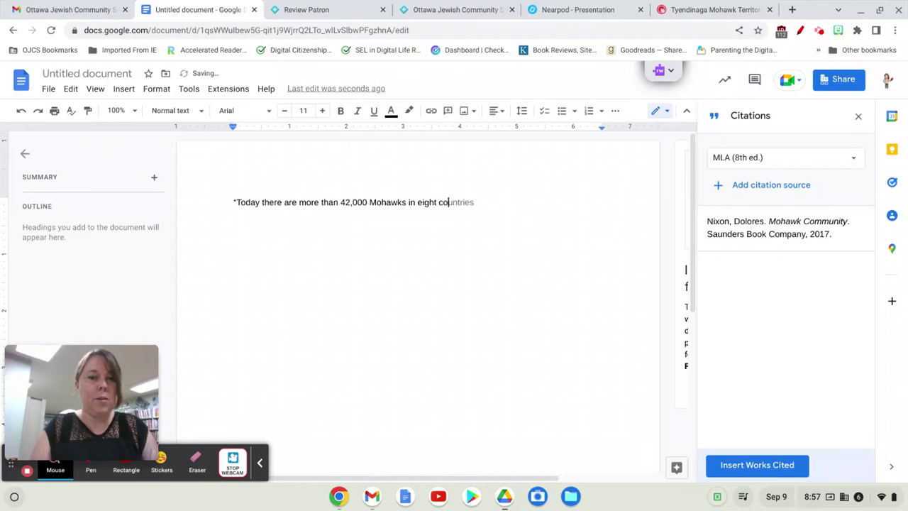
text(mmunities")
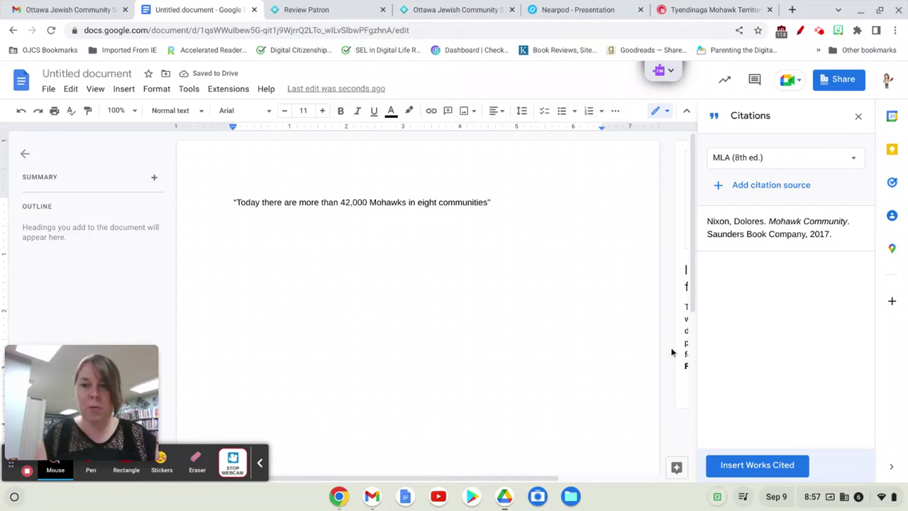
mouse_move(733, 221)
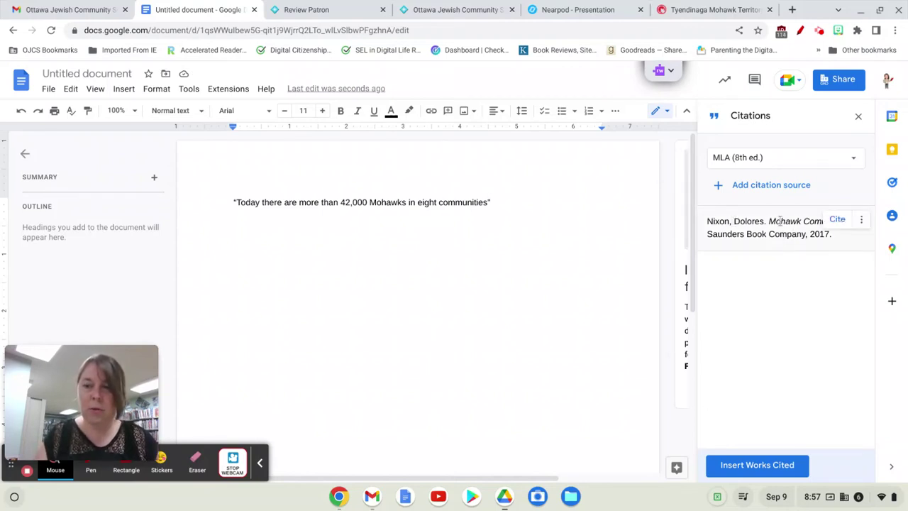
click(836, 221)
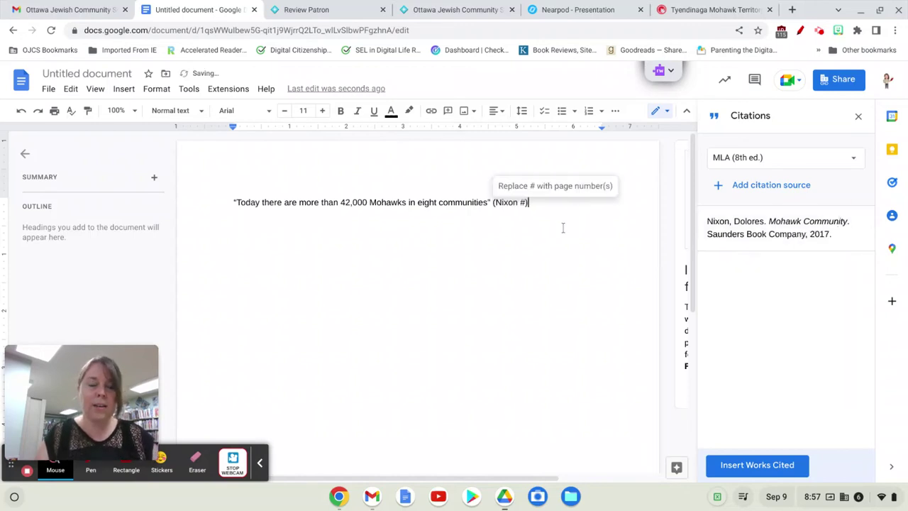
click(523, 202)
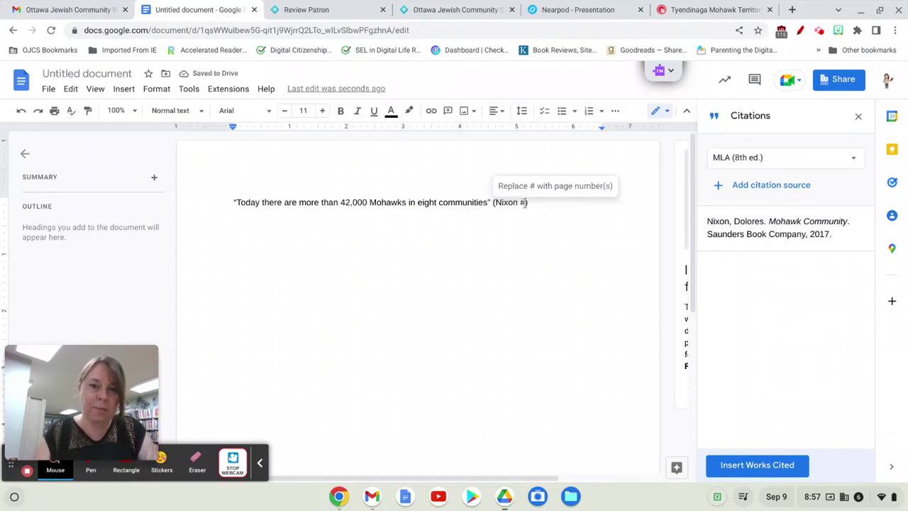
key(BackSpace)
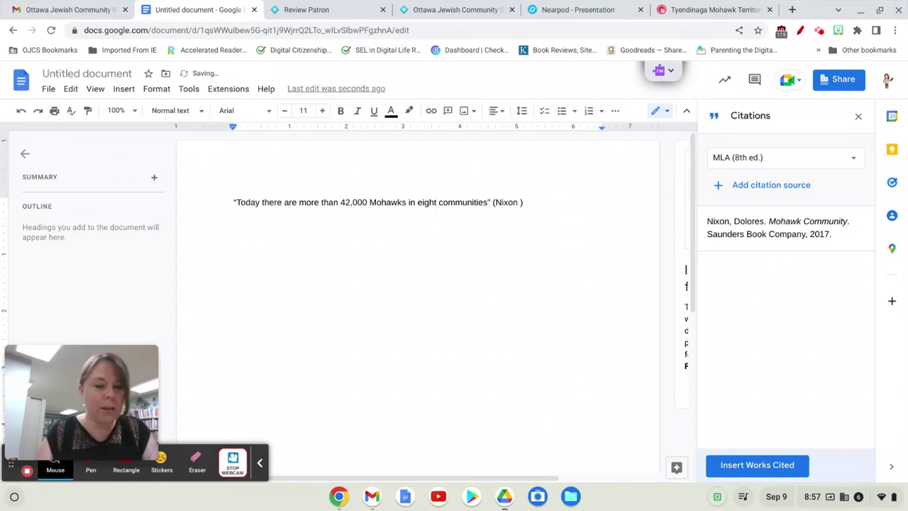
text(7)
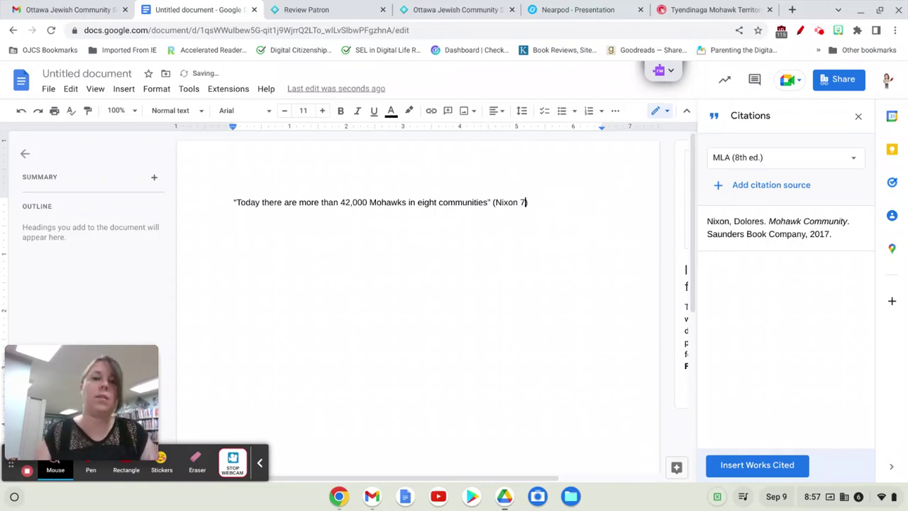
click(534, 203)
text(.)
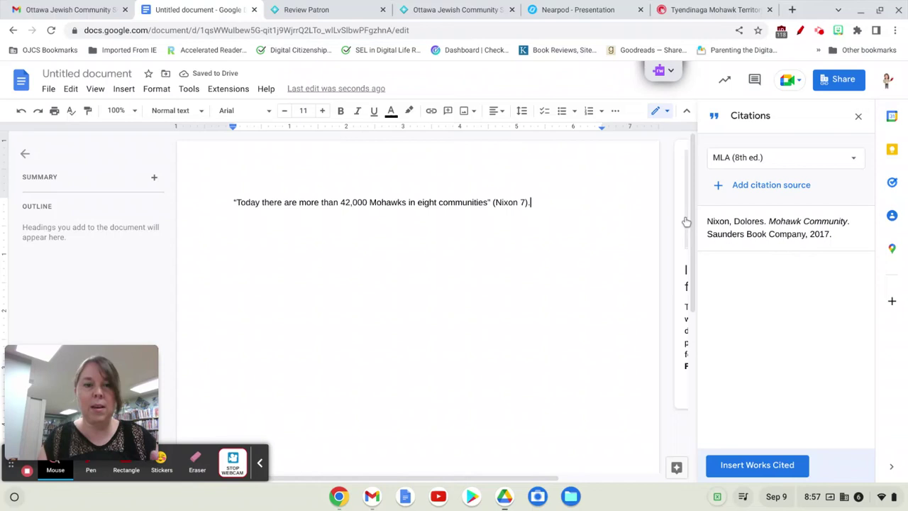
Copy the Tyendinaga Mohawk Territory article's web address from the browser.
click(683, 6)
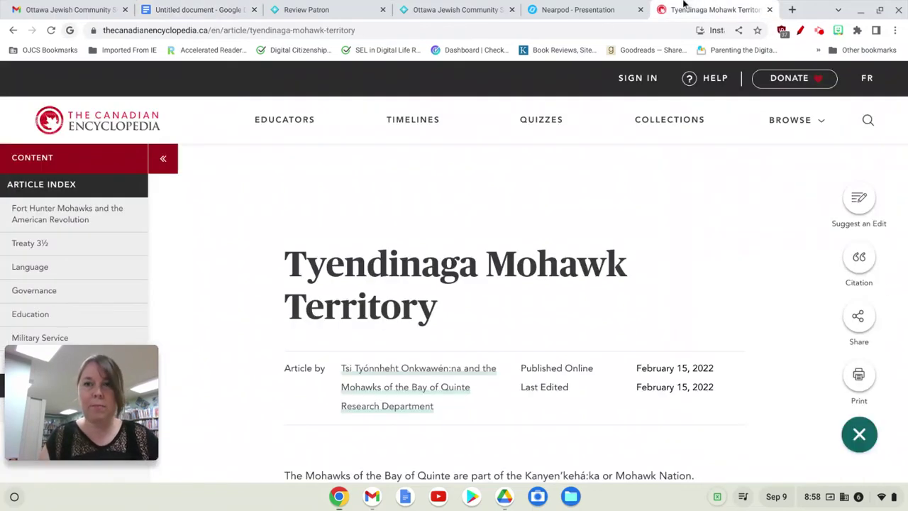
click(202, 30)
right_click(202, 32)
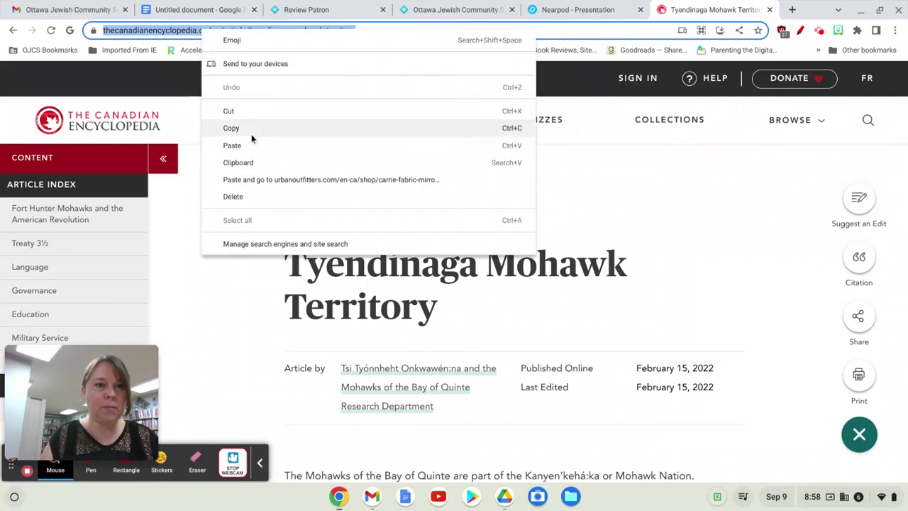
click(251, 129)
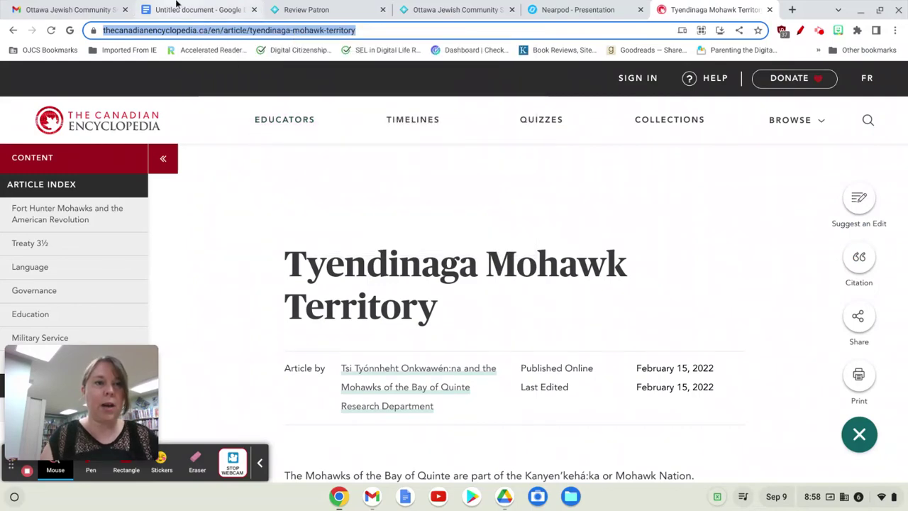
click(178, 8)
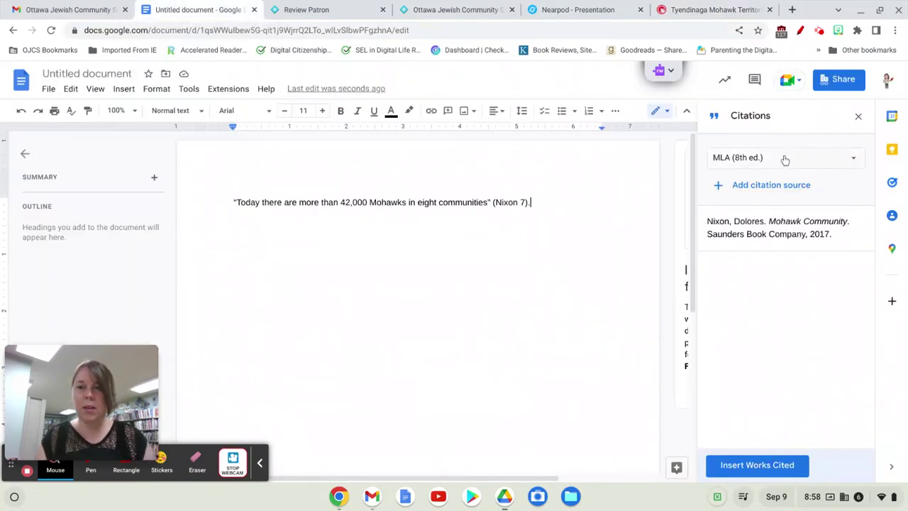
Add Pete Brant's Canadian Encyclopedia article as a Website source using the copied URL.
click(720, 185)
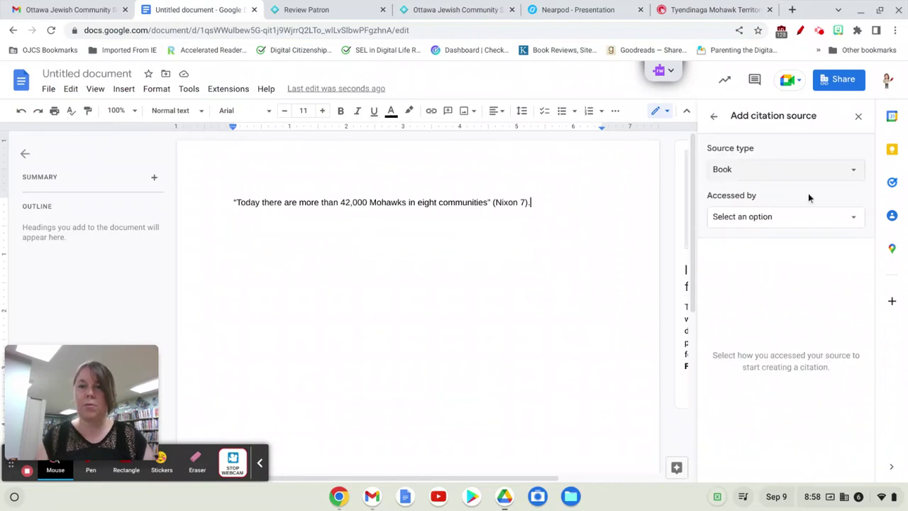
click(811, 170)
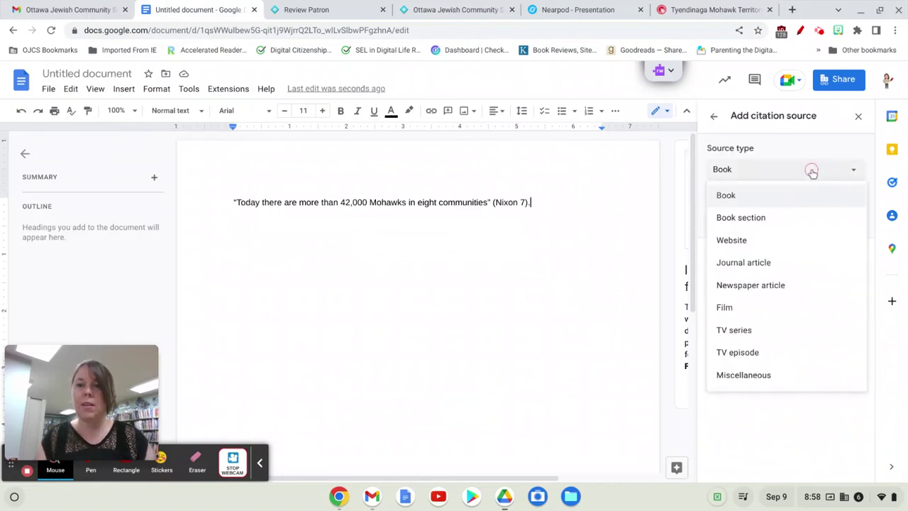
click(784, 238)
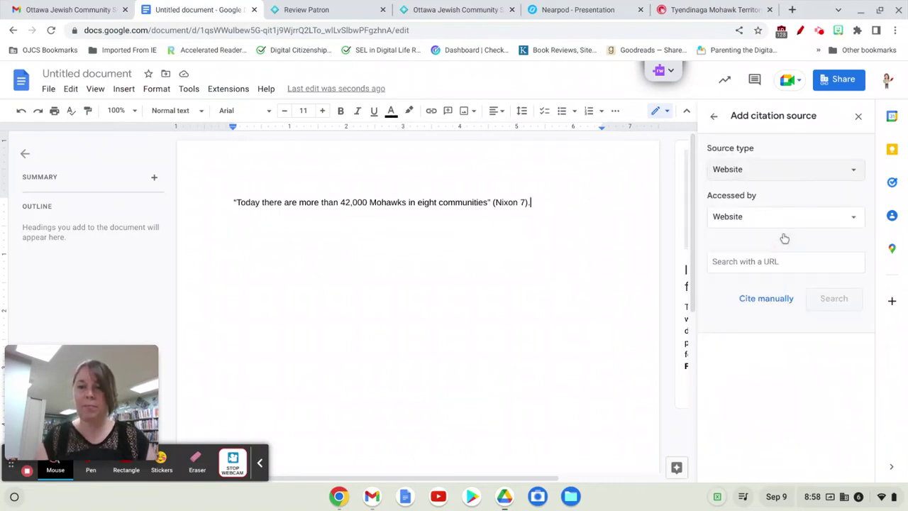
click(738, 266)
right_click(737, 264)
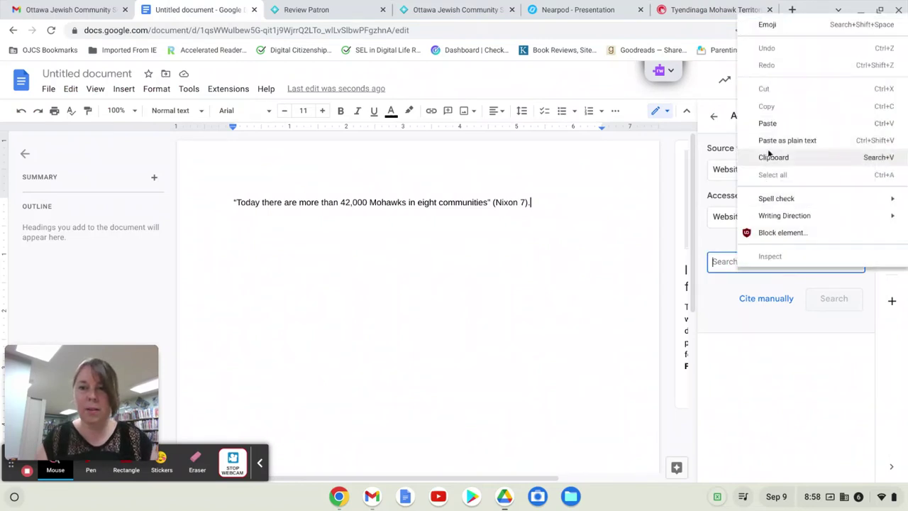
click(773, 123)
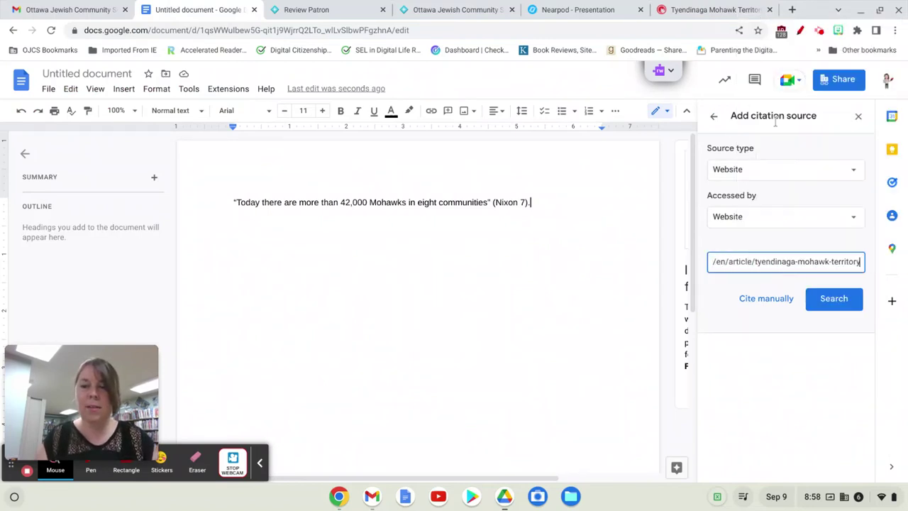
click(831, 298)
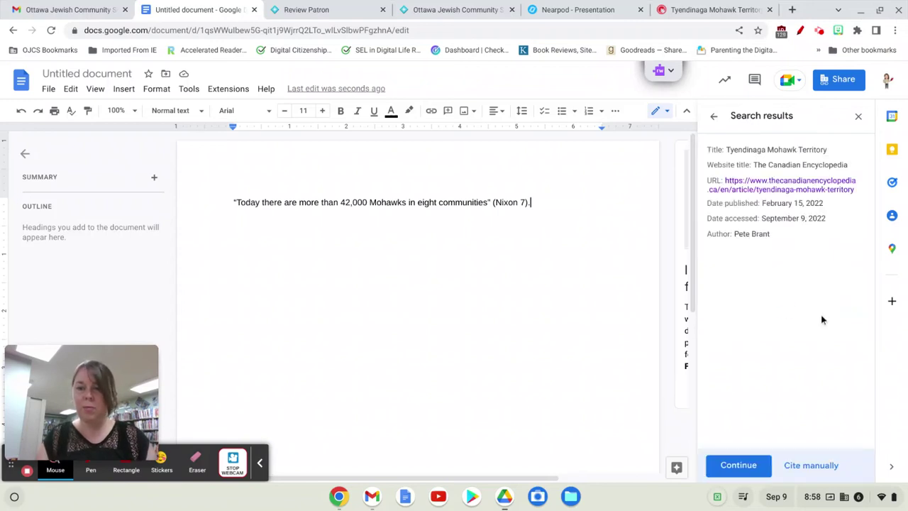
click(738, 465)
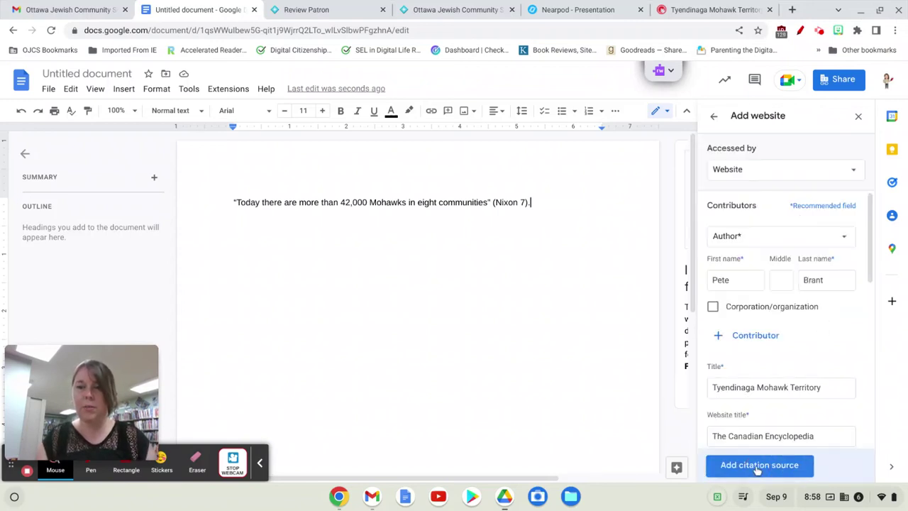
scroll(783, 240, down, 5)
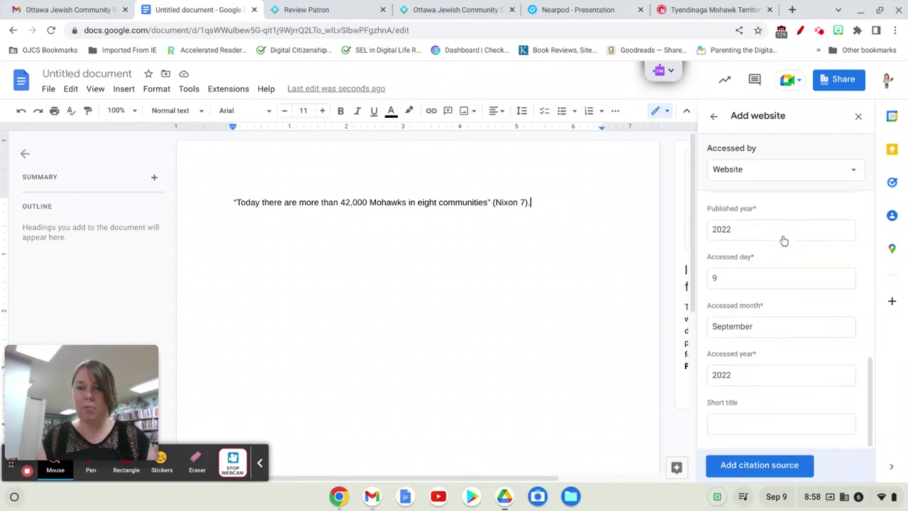
click(773, 459)
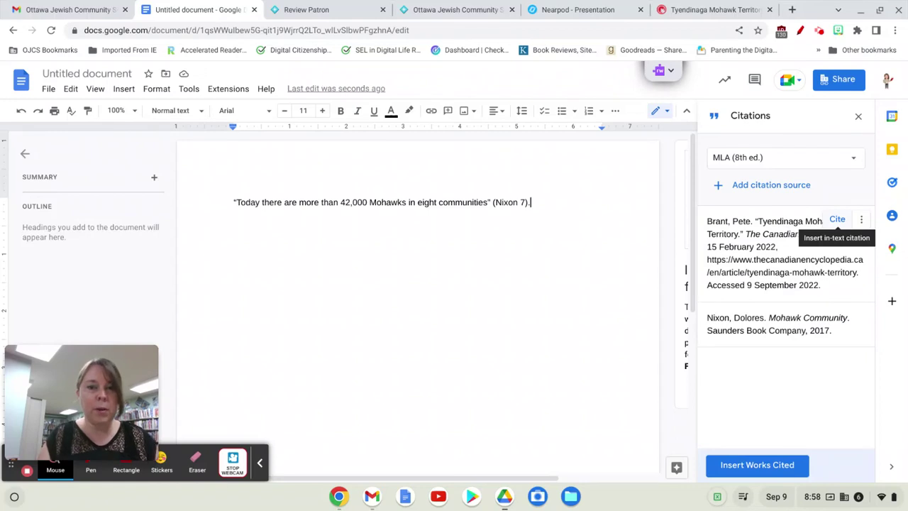
Remove the stray (Brant) citation and add blank lines below the quoted sentence.
click(837, 219)
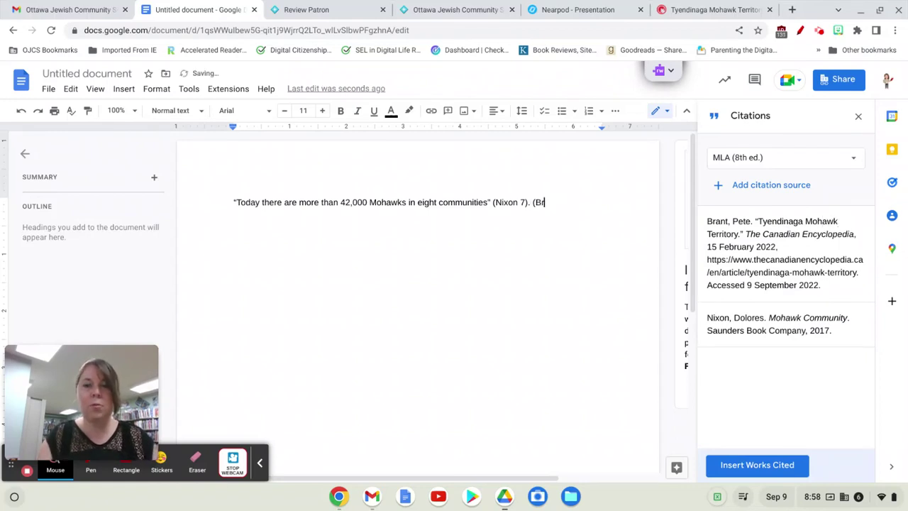
key(BackSpace)
key(BackSpace)
key(BackSpace)
key(BackSpace)
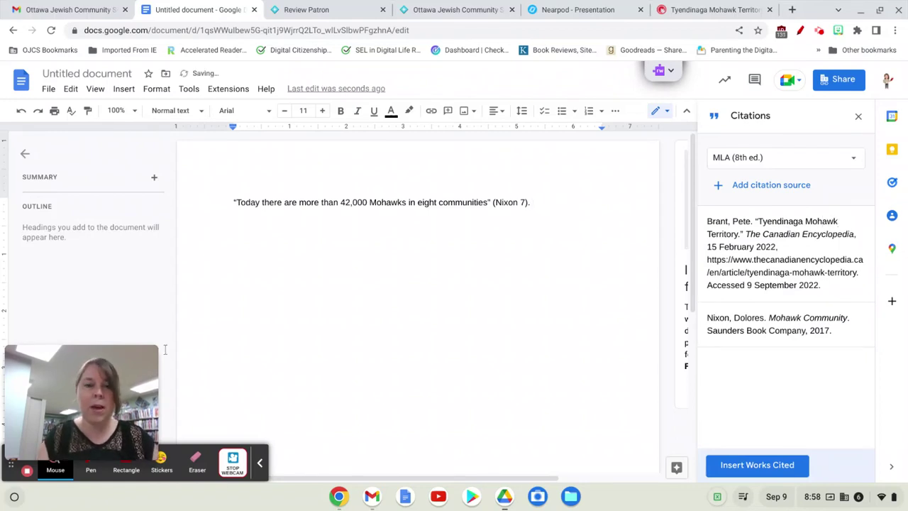
click(239, 288)
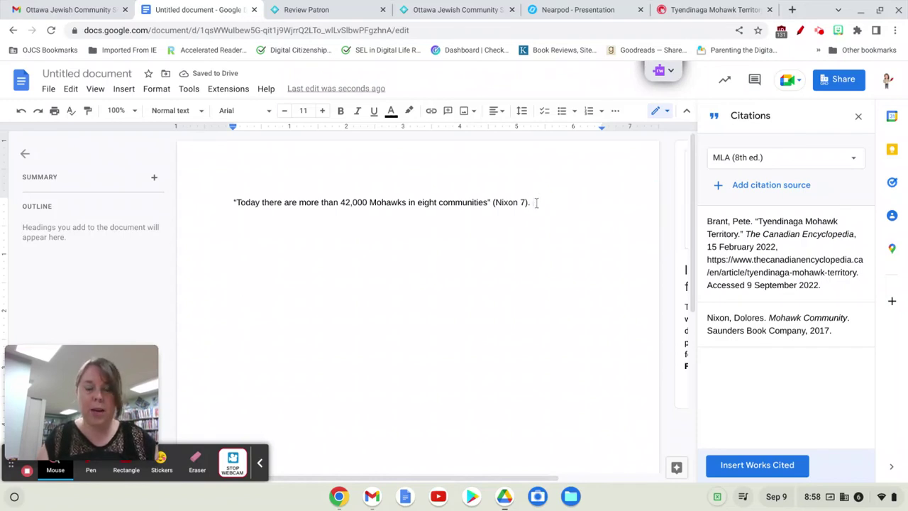
key(Return)
key(Return)
key(Return)
key(Return)
key(Return)
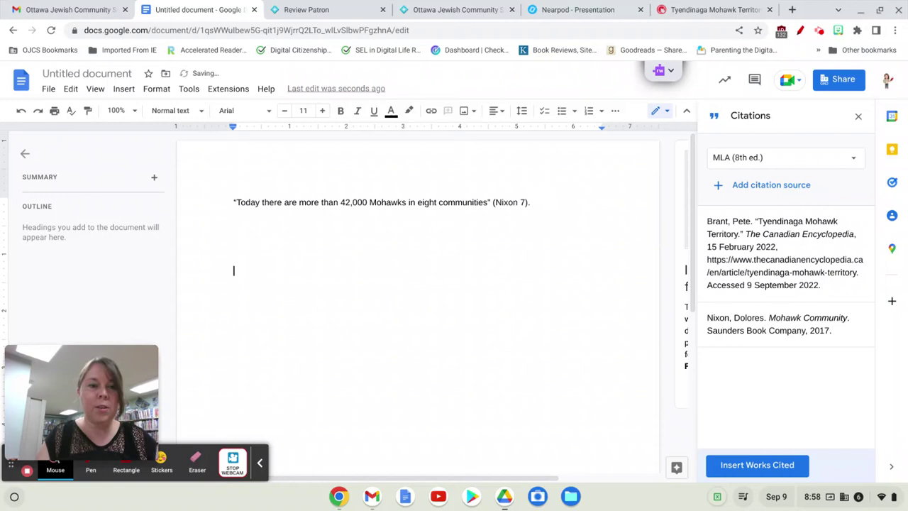
mouse_move(806, 222)
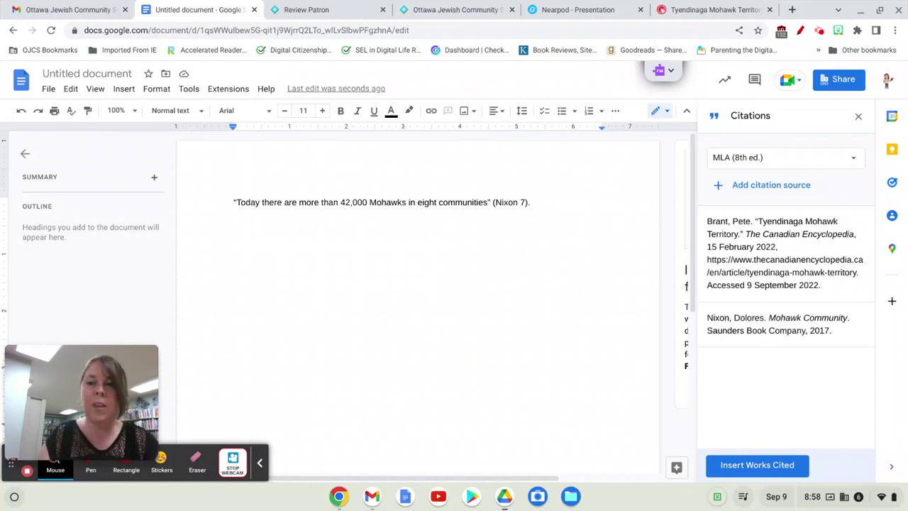
click(768, 465)
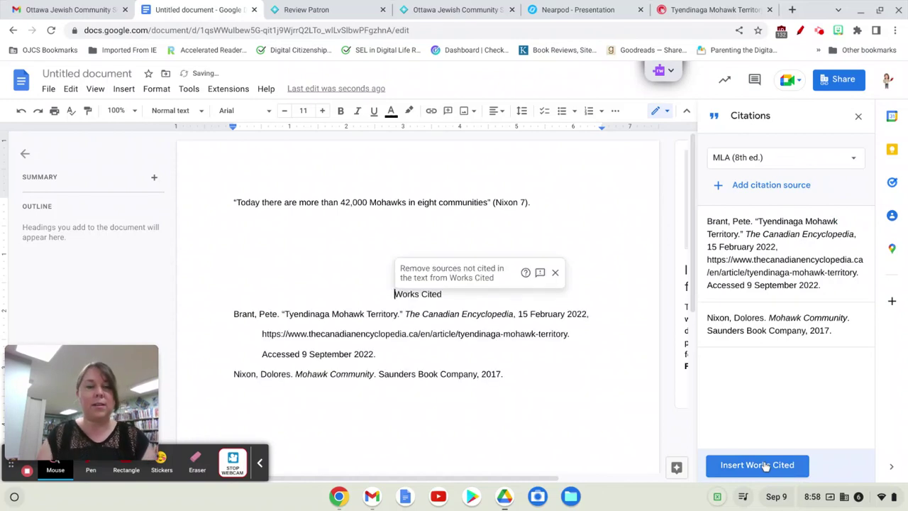